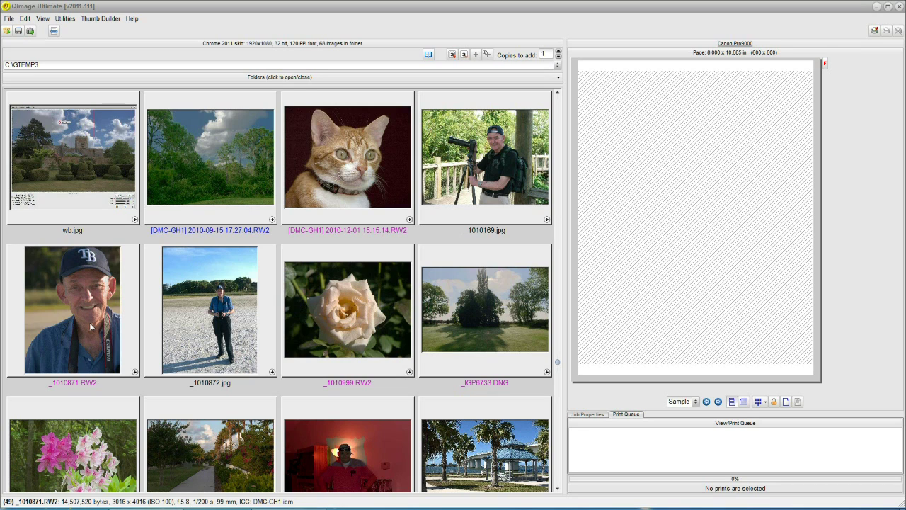
# Queue the portrait _1010871.RW2 and fit it to the page at 8.00 x 10.69 inches.
pyautogui.click(134, 372)
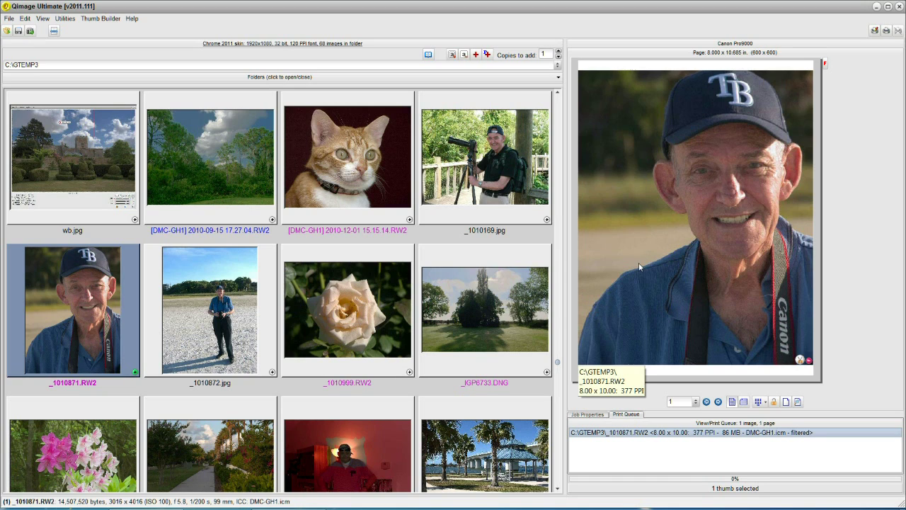
pyautogui.click(666, 231)
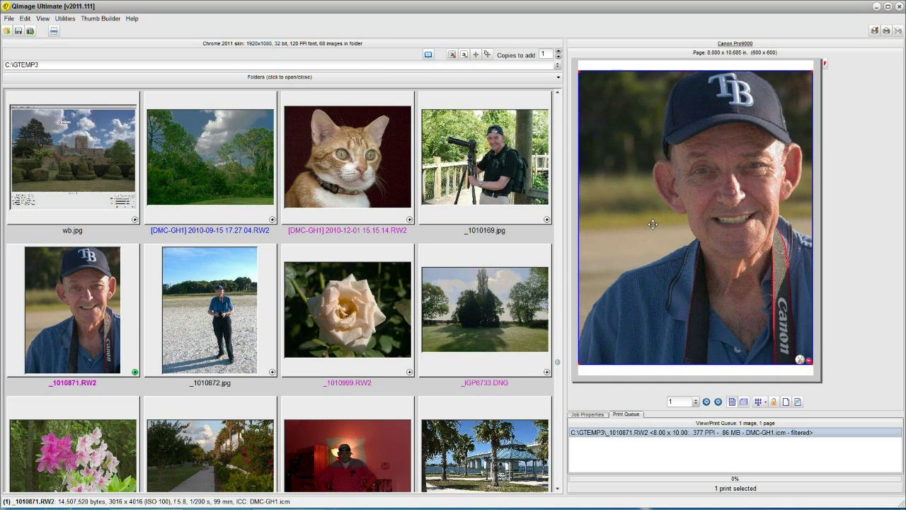
pyautogui.doubleClick(653, 224)
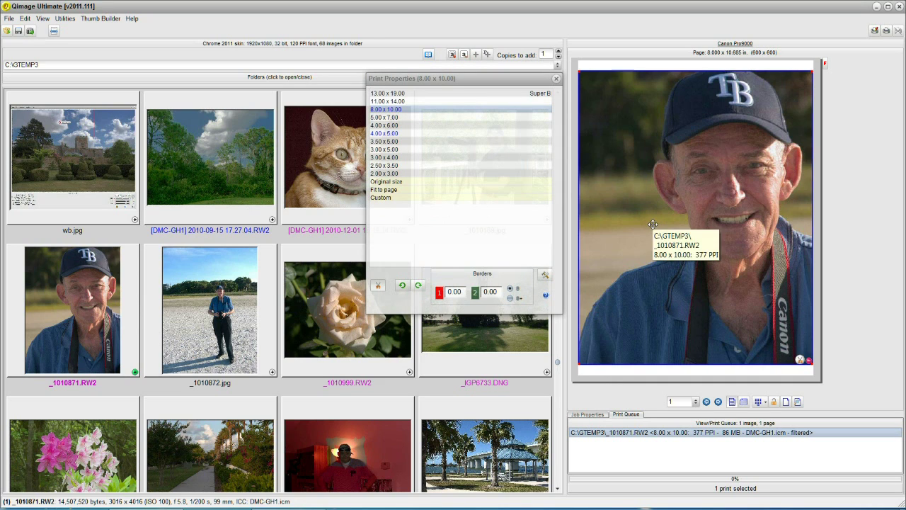
pyautogui.click(408, 190)
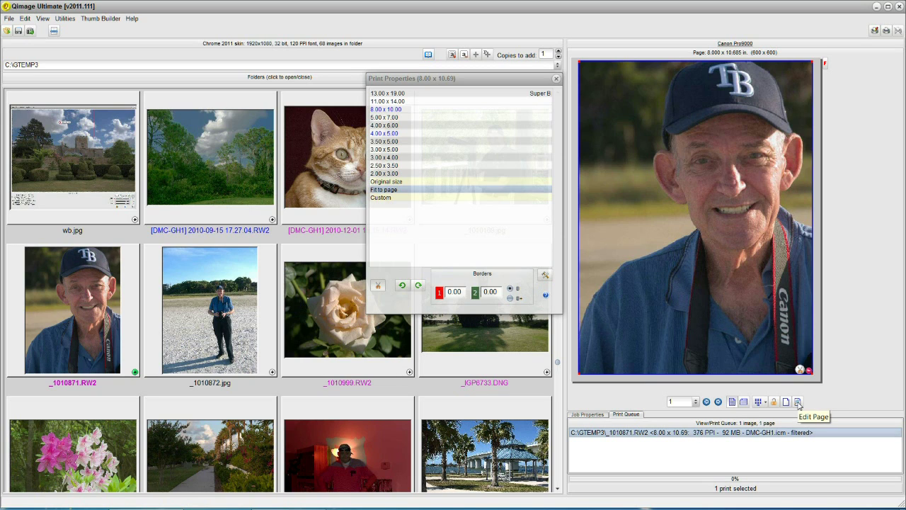
pyautogui.click(798, 402)
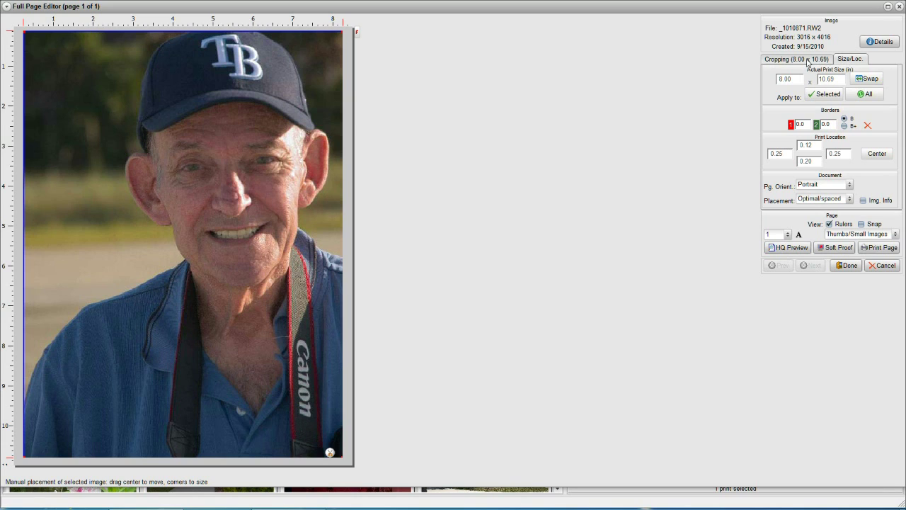
# Try centering the portrait on the Size/Loc. tab, dismiss the uneven-margin error, and close the editor.
pyautogui.click(807, 63)
pyautogui.click(851, 61)
pyautogui.click(877, 155)
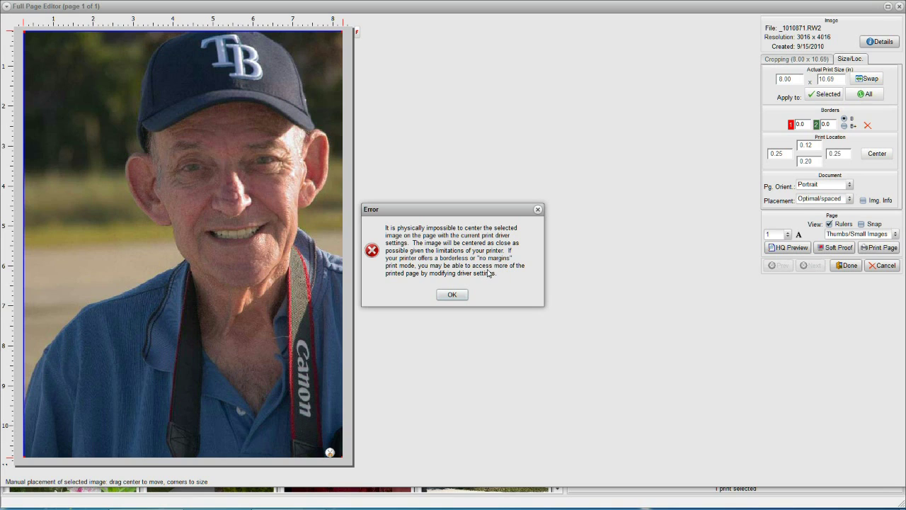
pyautogui.click(452, 294)
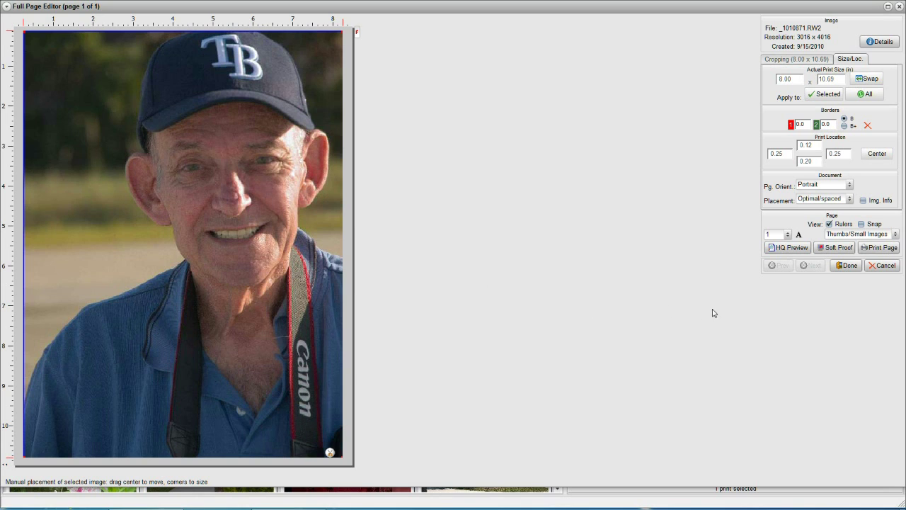
pyautogui.click(848, 265)
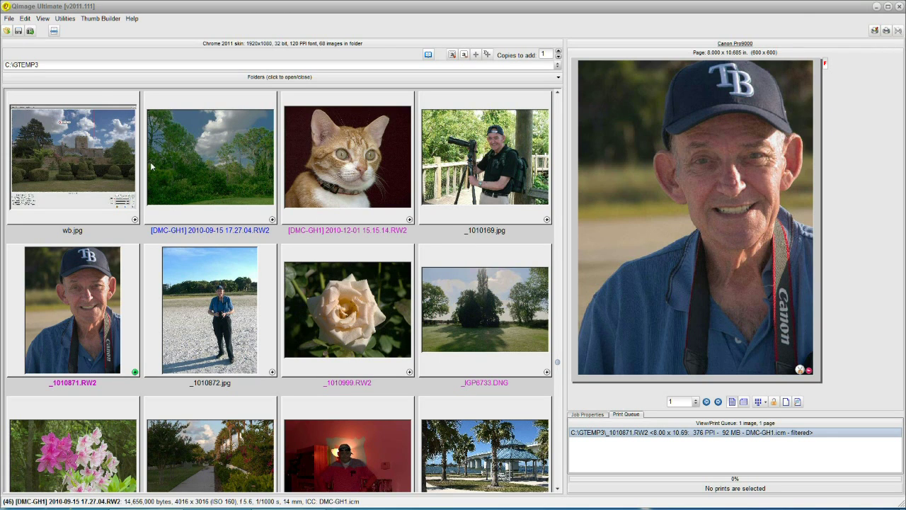
# Set Page Margins to Center on Physical Page, giving a 0.1967-inch top margin.
pyautogui.click(25, 19)
pyautogui.moveTo(43, 39)
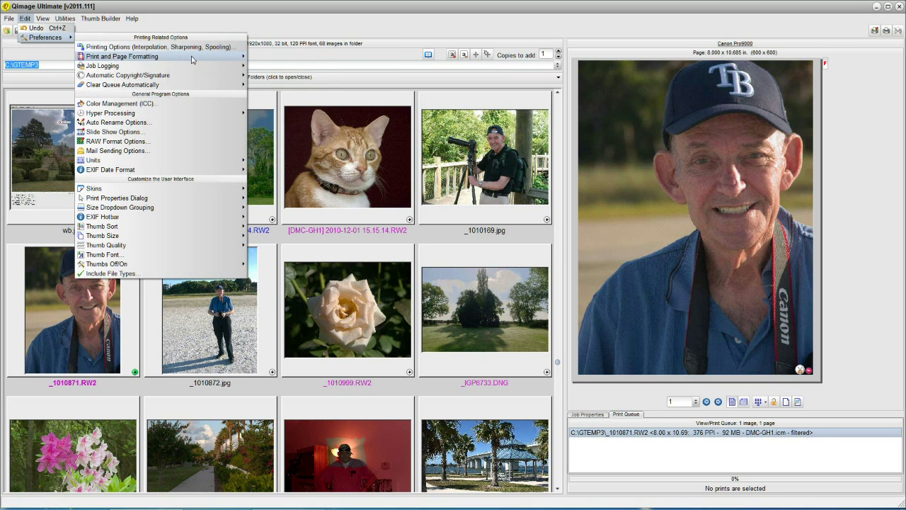
pyautogui.moveTo(195, 60)
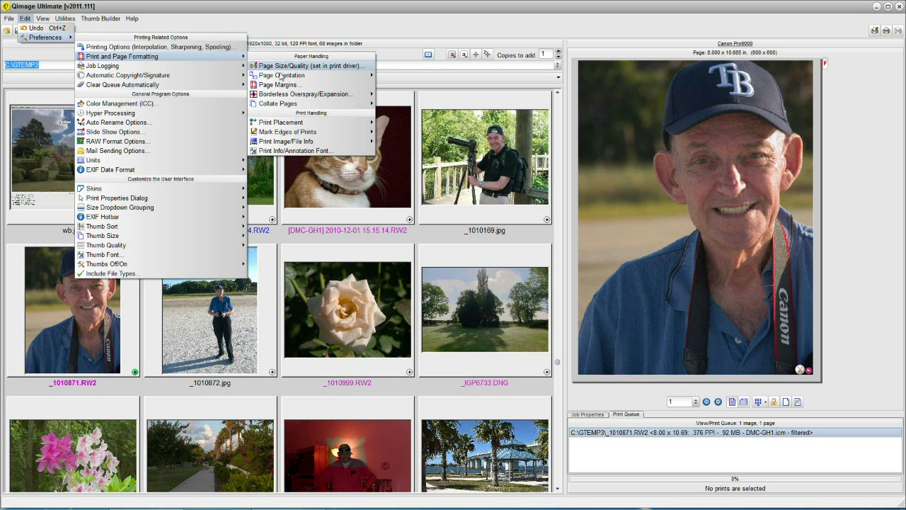
pyautogui.click(299, 87)
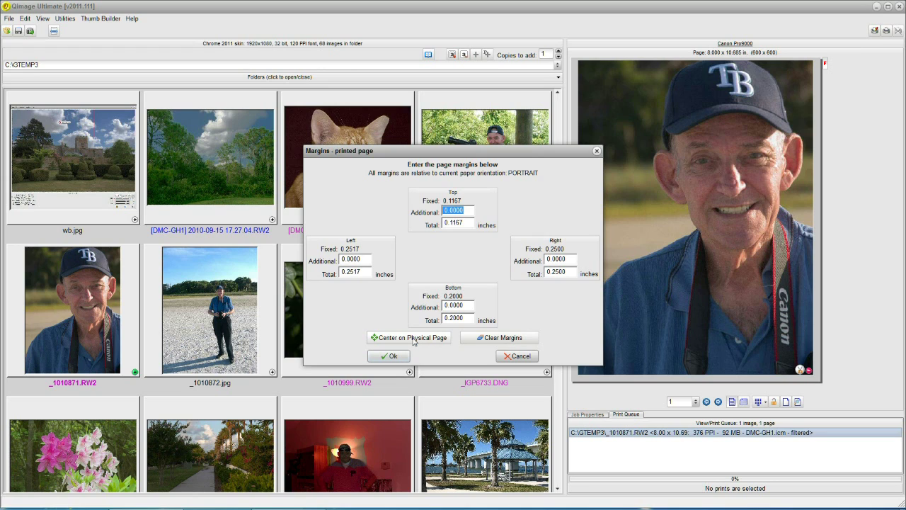
pyautogui.click(414, 338)
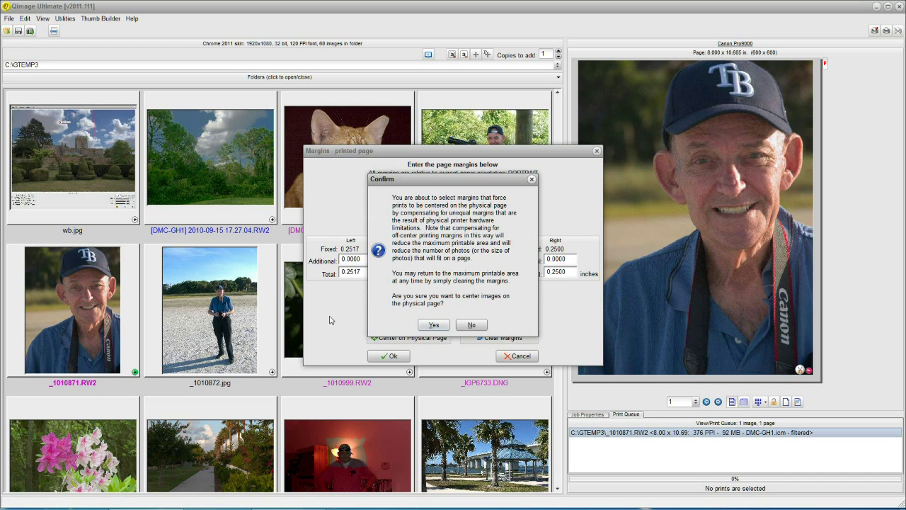
pyautogui.click(444, 326)
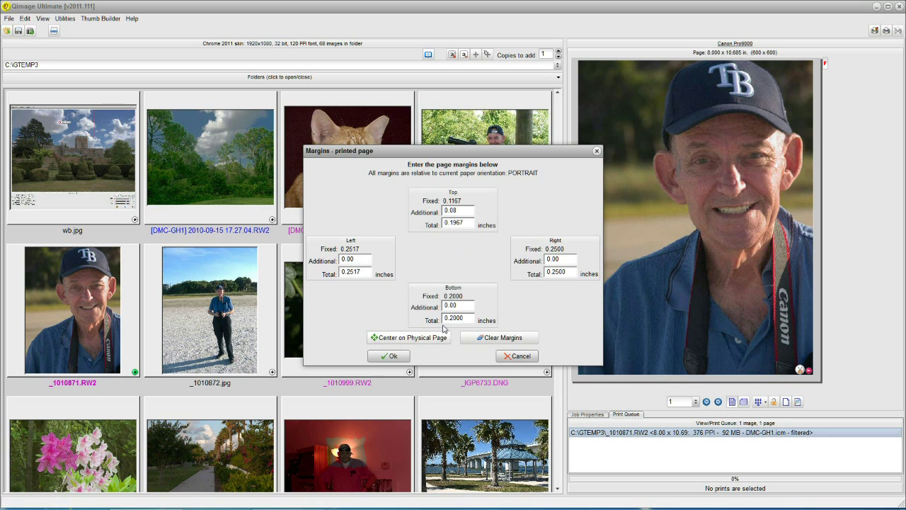
pyautogui.click(386, 357)
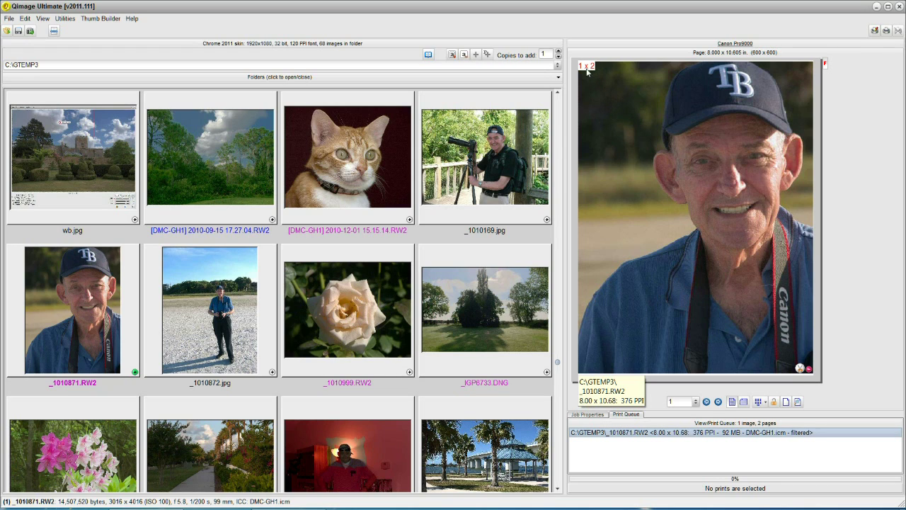
# Refit the portrait to the page, now 8.00 x 10.60 inches on one page.
pyautogui.click(621, 109)
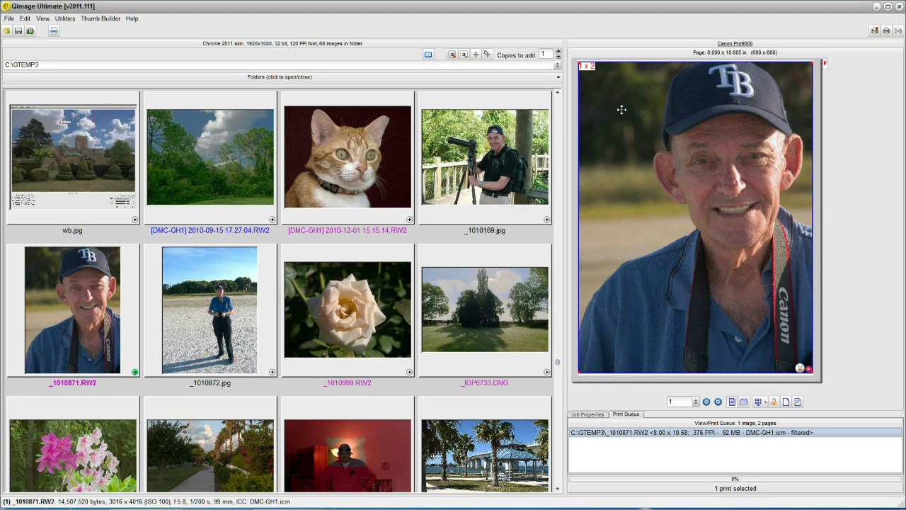
pyautogui.doubleClick(621, 109)
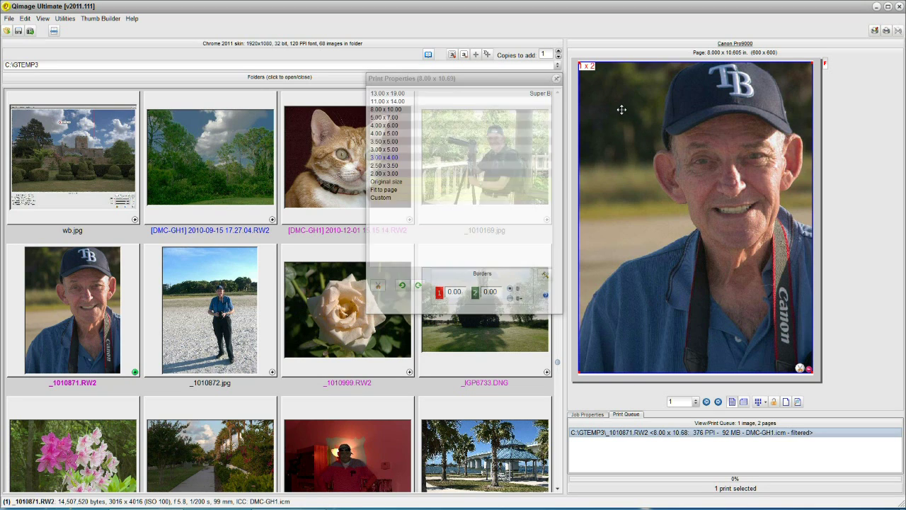
pyautogui.click(419, 193)
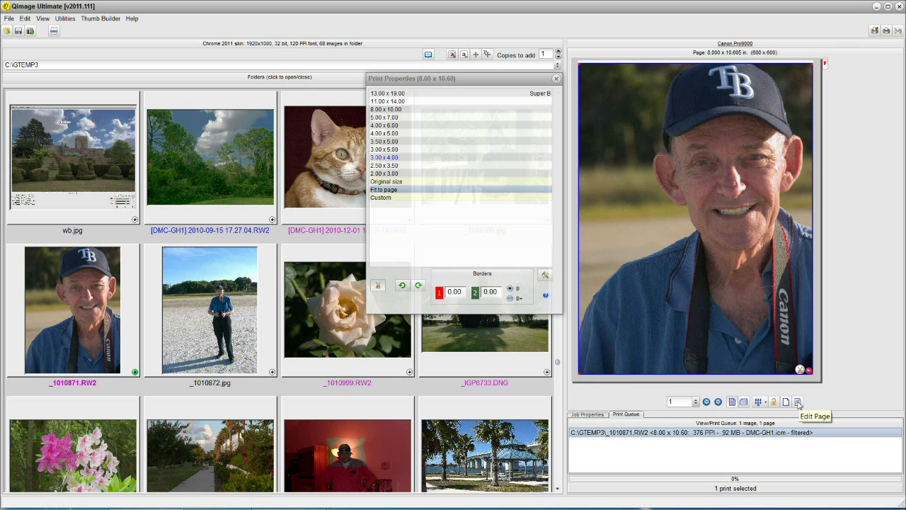
# Check the layout's 0.20-inch top/bottom and 0.25-inch side margins in the Full Page Editor.
pyautogui.click(797, 401)
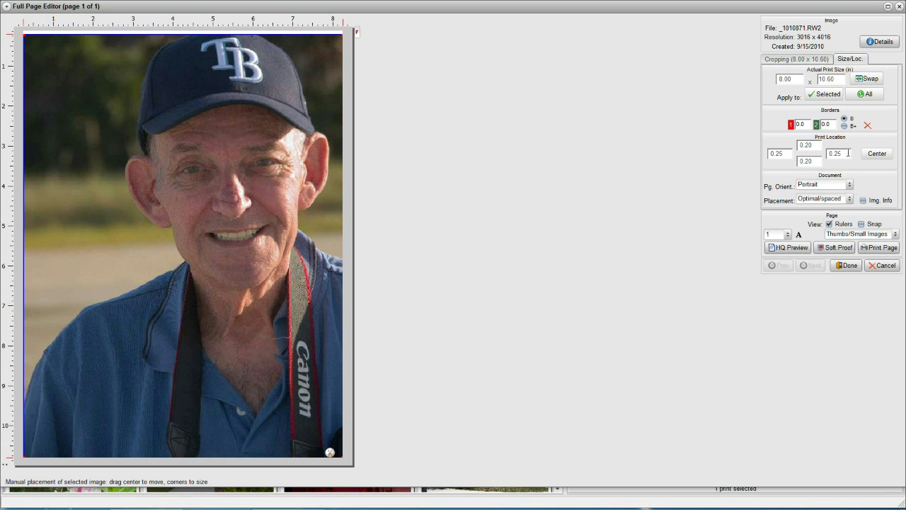
pyautogui.click(853, 268)
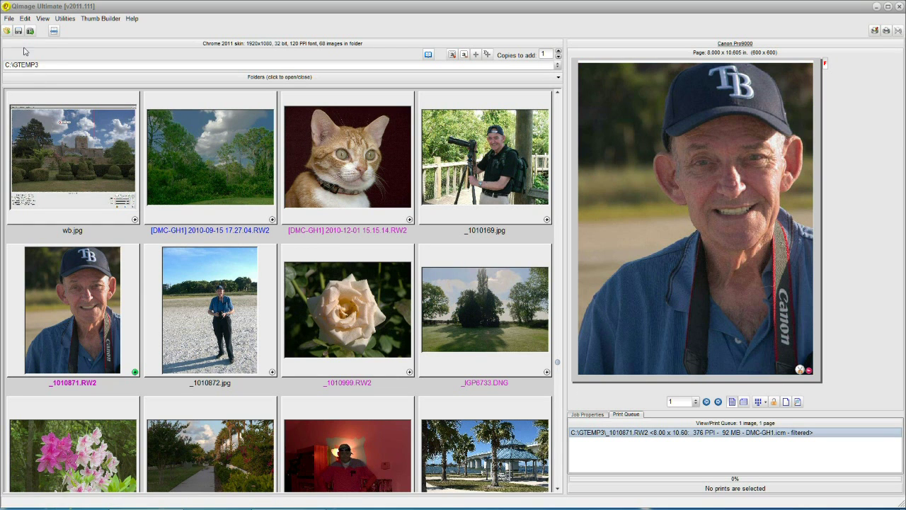
# In Page Margins, set Bottom Additional to 0.05 and Top Additional to 0.13 inch.
pyautogui.click(25, 19)
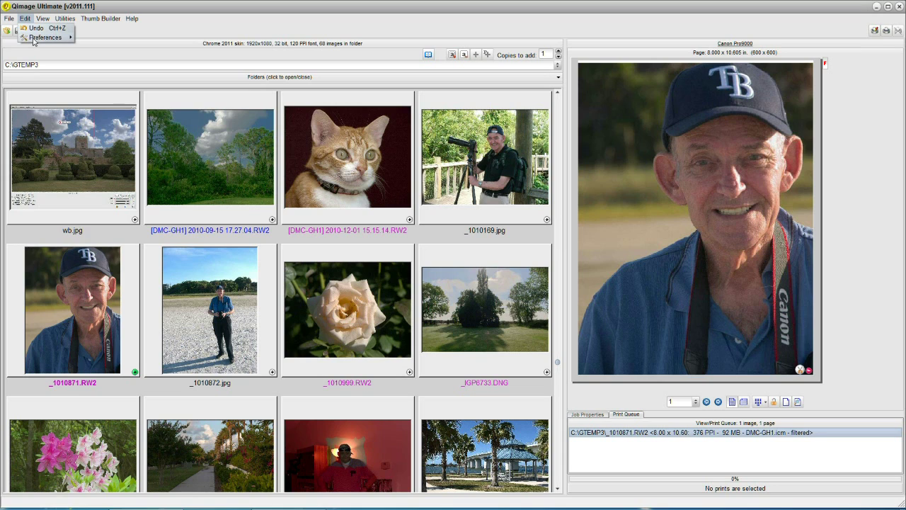
pyautogui.moveTo(34, 38)
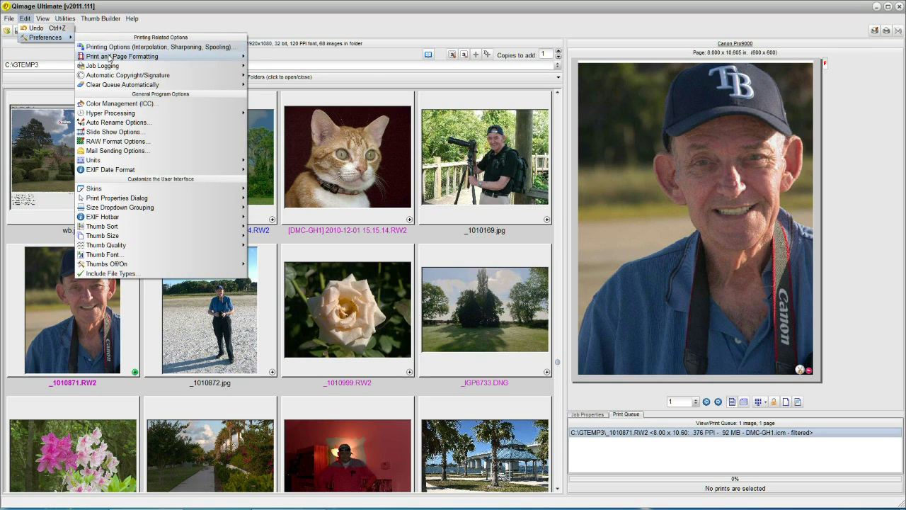
pyautogui.moveTo(123, 60)
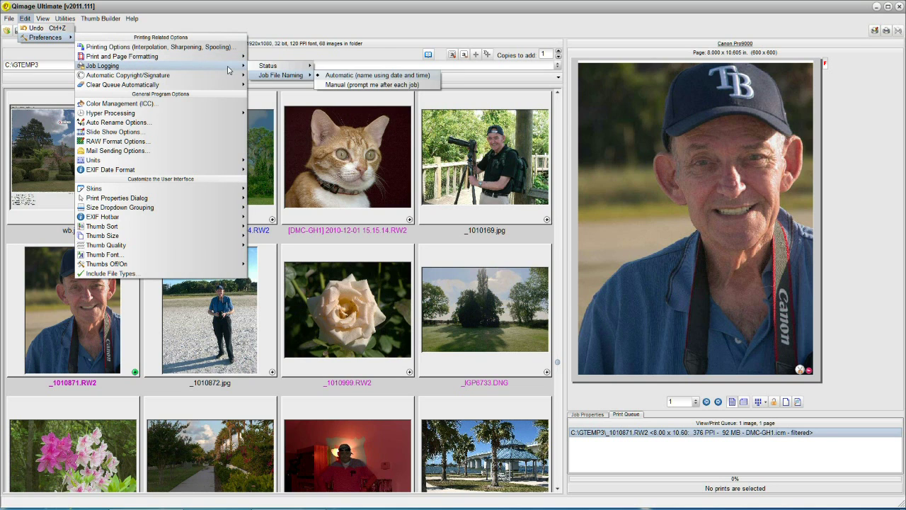
pyautogui.moveTo(227, 57)
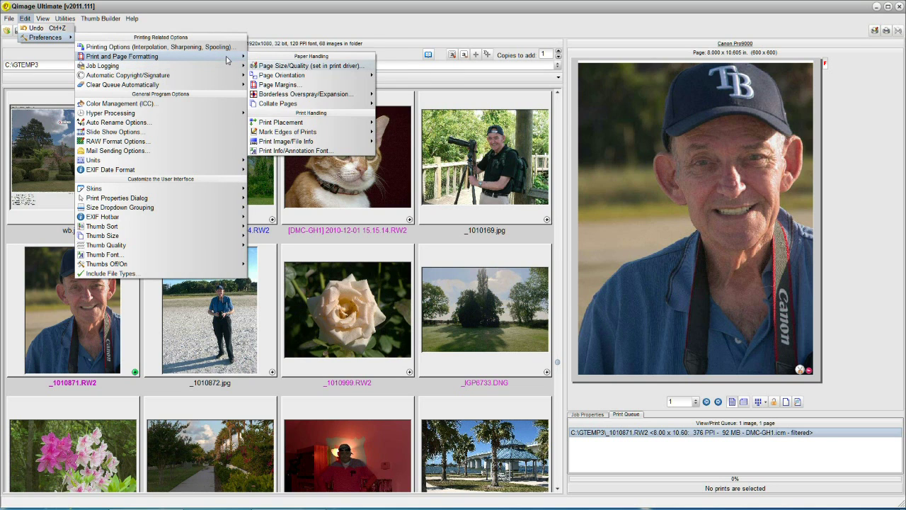
pyautogui.click(276, 85)
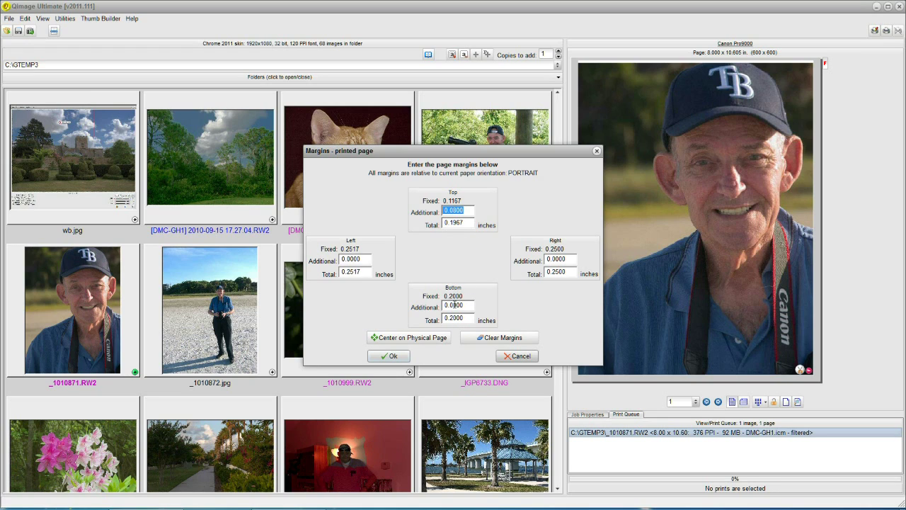
pyautogui.click(453, 305)
pyautogui.write('5')
pyautogui.write('12')
pyautogui.moveTo(452, 210); pyautogui.dragTo(458, 210)
pyautogui.write('3')
pyautogui.click(393, 356)
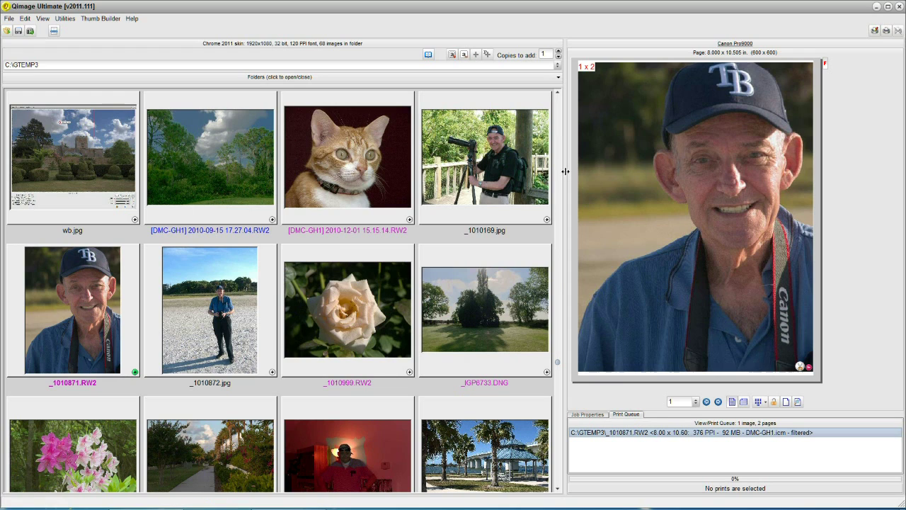
# Refit the portrait to the page at 8.00 x 10.51 inches under the new margins.
pyautogui.moveTo(699, 142)
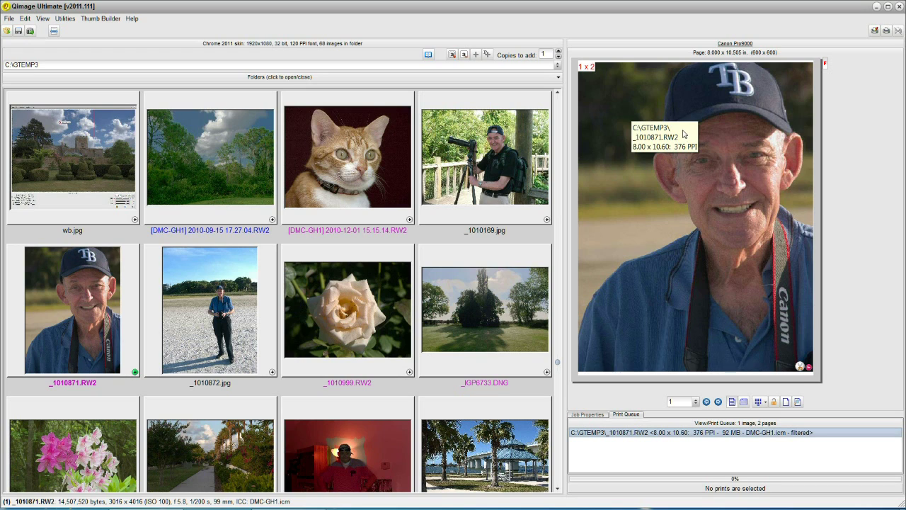
pyautogui.click(623, 133)
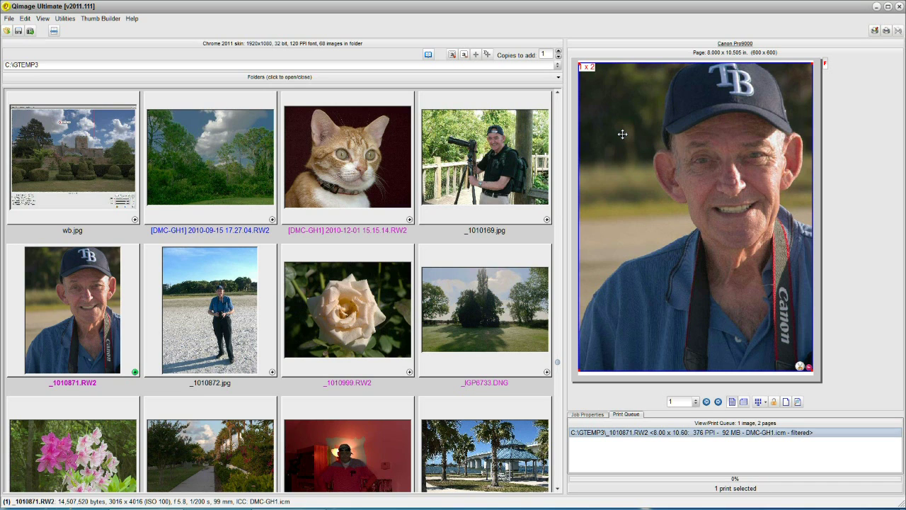
pyautogui.doubleClick(622, 133)
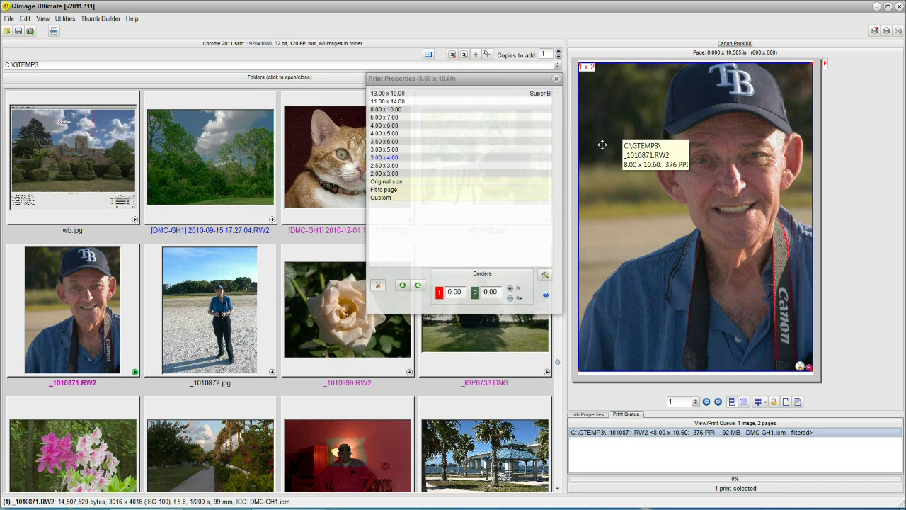
pyautogui.click(402, 191)
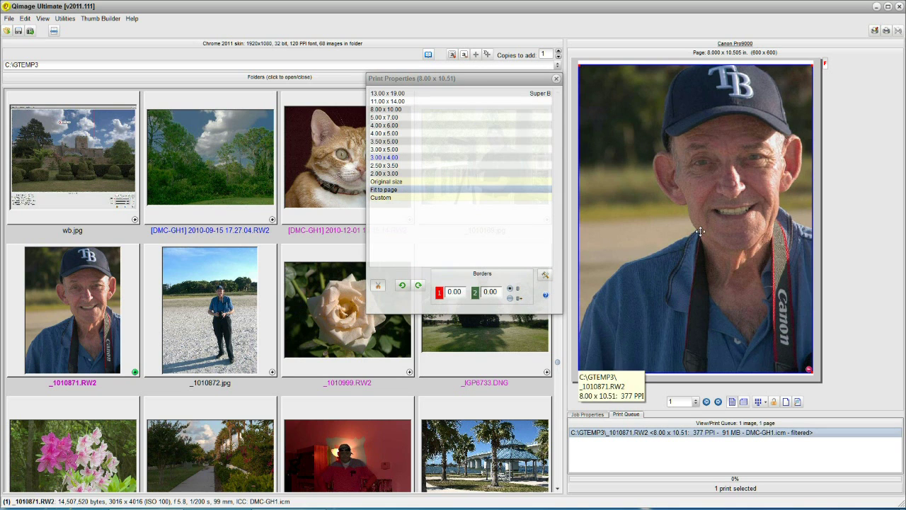
pyautogui.click(800, 402)
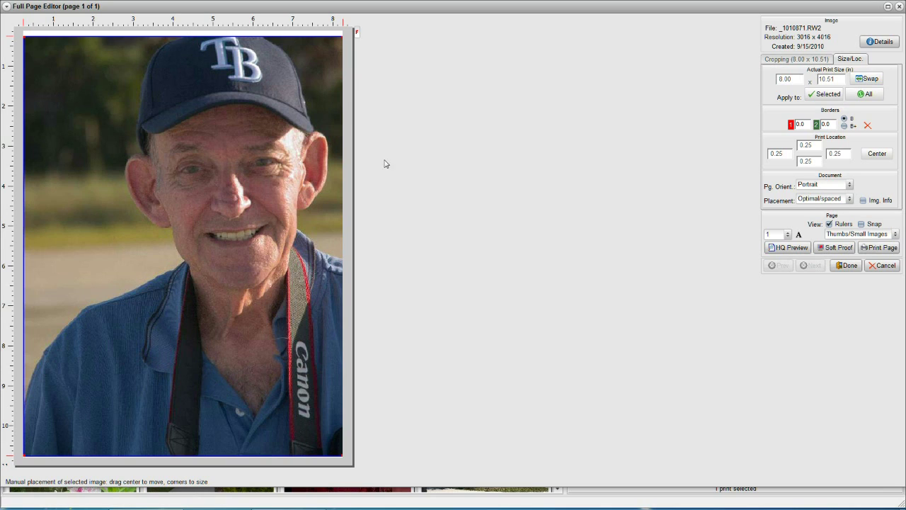
# Confirm all four Print Location margins read 0.25 inch, then close the editor.
pyautogui.click(848, 265)
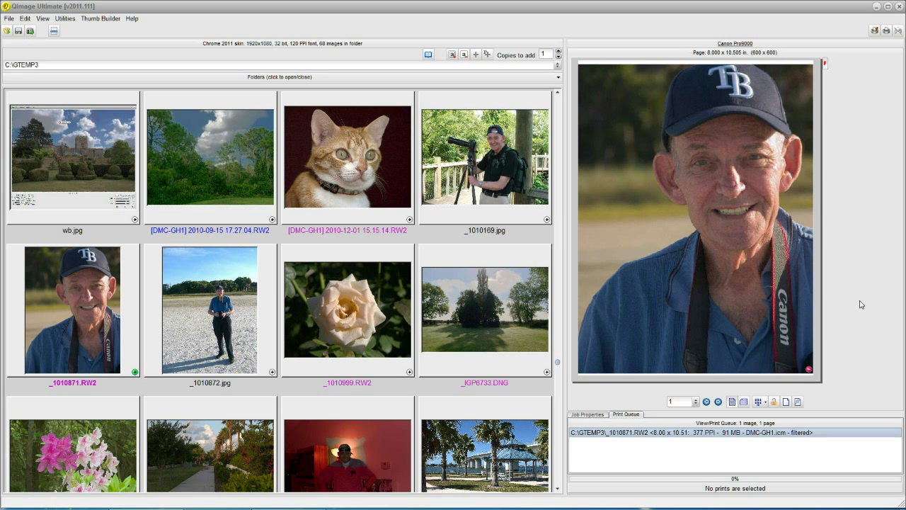